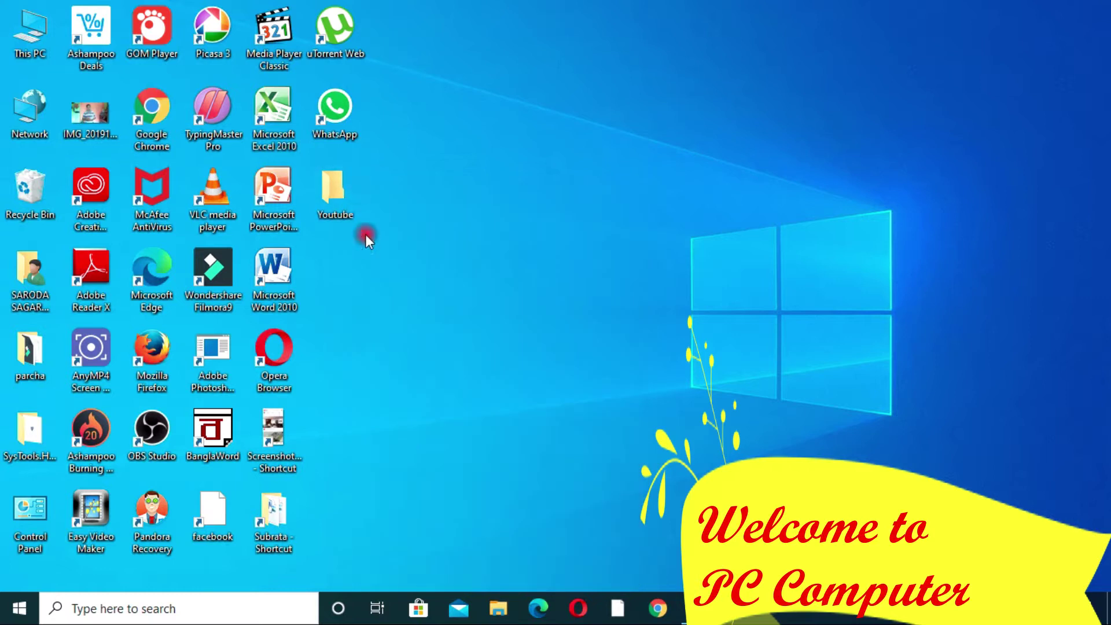
Step: Open the Youtube folder on the desktop and create a new folder inside it
{"action": "double_click", "coordinate": [334, 188]}
{"action": "right_click", "coordinate": [442, 210]}
{"action": "mouse_move", "coordinate": [474, 424]}
{"action": "left_click", "coordinate": [694, 147]}
Step: Turn on the Hidden attribute of the new folder in its properties and save the change
{"action": "right_click", "coordinate": [211, 100]}
{"action": "left_click", "coordinate": [235, 576]}
{"action": "left_click", "coordinate": [290, 394]}
{"action": "left_click", "coordinate": [339, 495]}
Step: Turn the display of hidden items off and on again in the Youtube folder, and close its window
{"action": "left_click", "coordinate": [161, 27]}
{"action": "left_click", "coordinate": [596, 87]}
{"action": "left_click", "coordinate": [162, 28]}
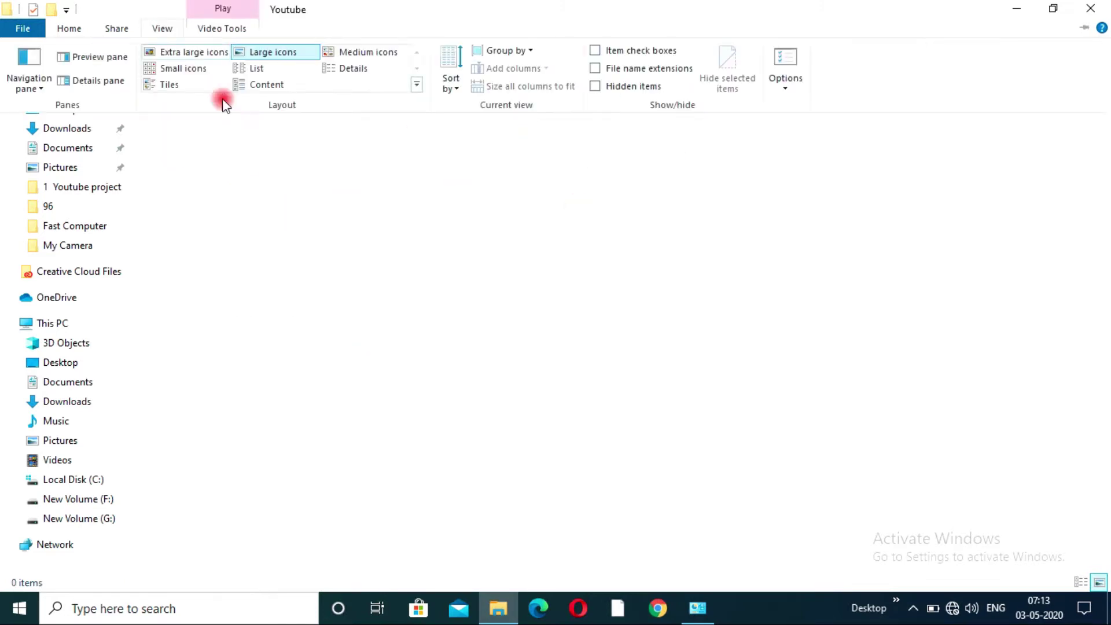
{"action": "left_click", "coordinate": [596, 87]}
{"action": "left_click", "coordinate": [1076, 17]}
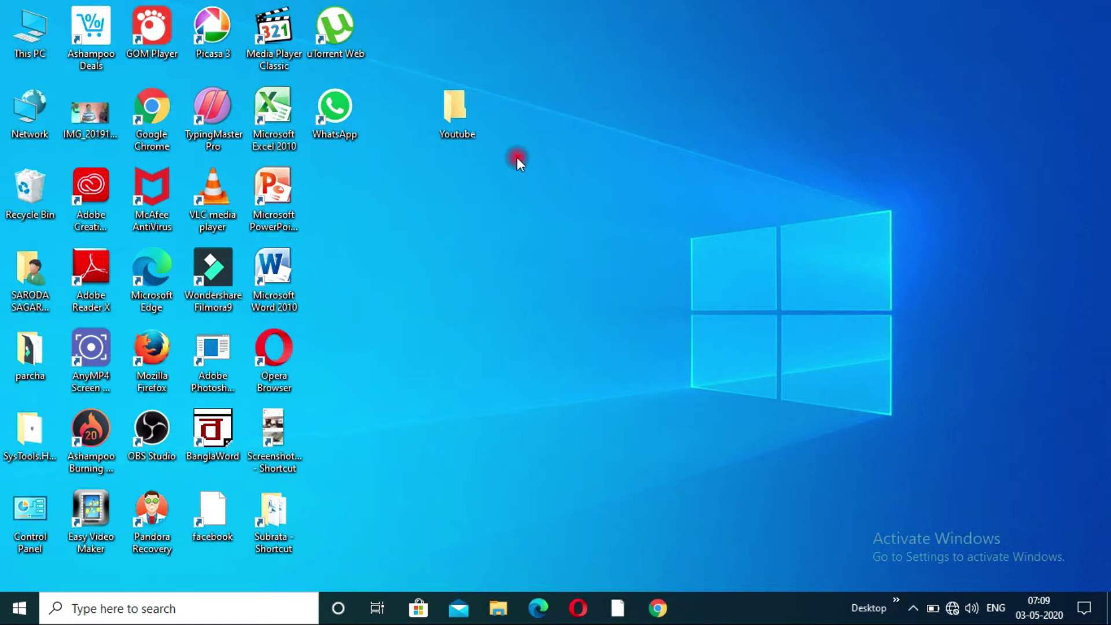
Step: In the desktop Youtube folder's properties, turn on the Hidden attribute, clear Read-only, and apply the changes
{"action": "right_click", "coordinate": [449, 118]}
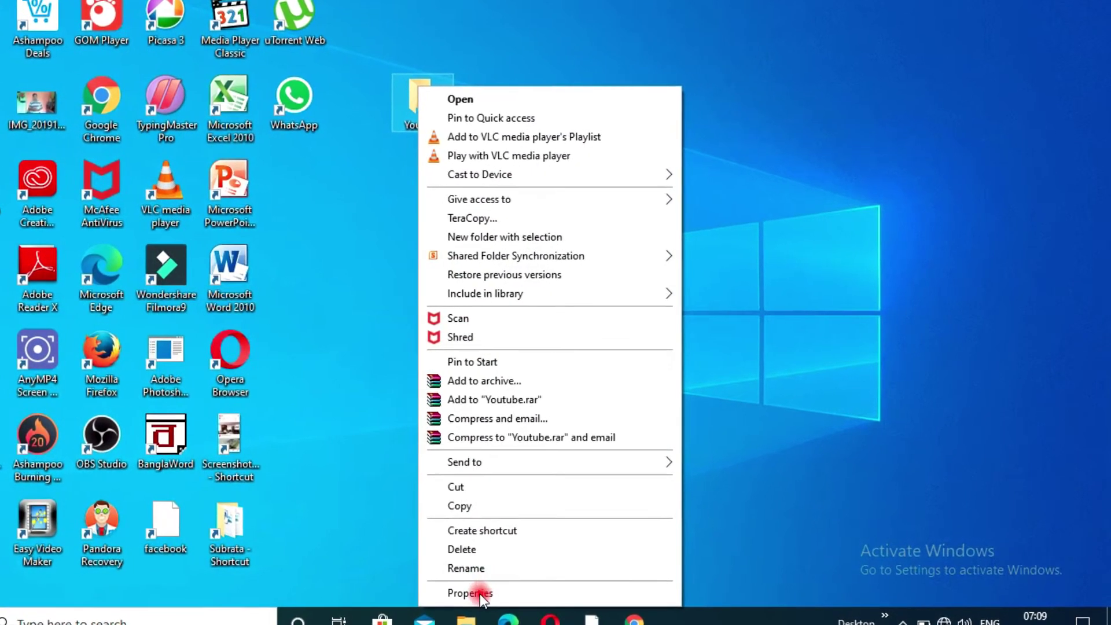
{"action": "left_click", "coordinate": [480, 594]}
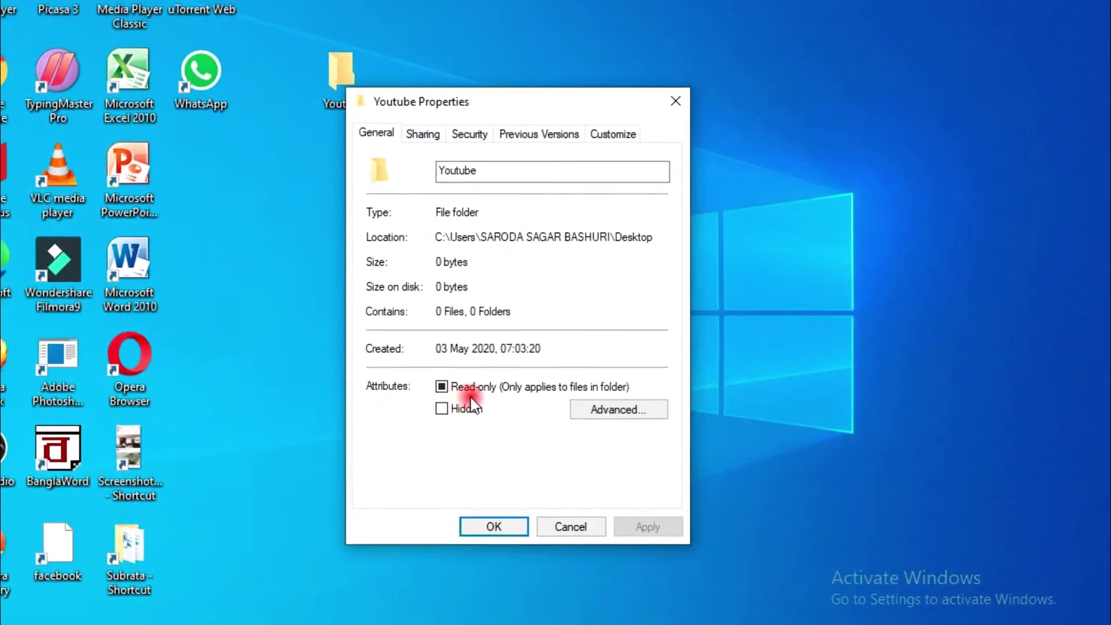
{"action": "left_click", "coordinate": [425, 411]}
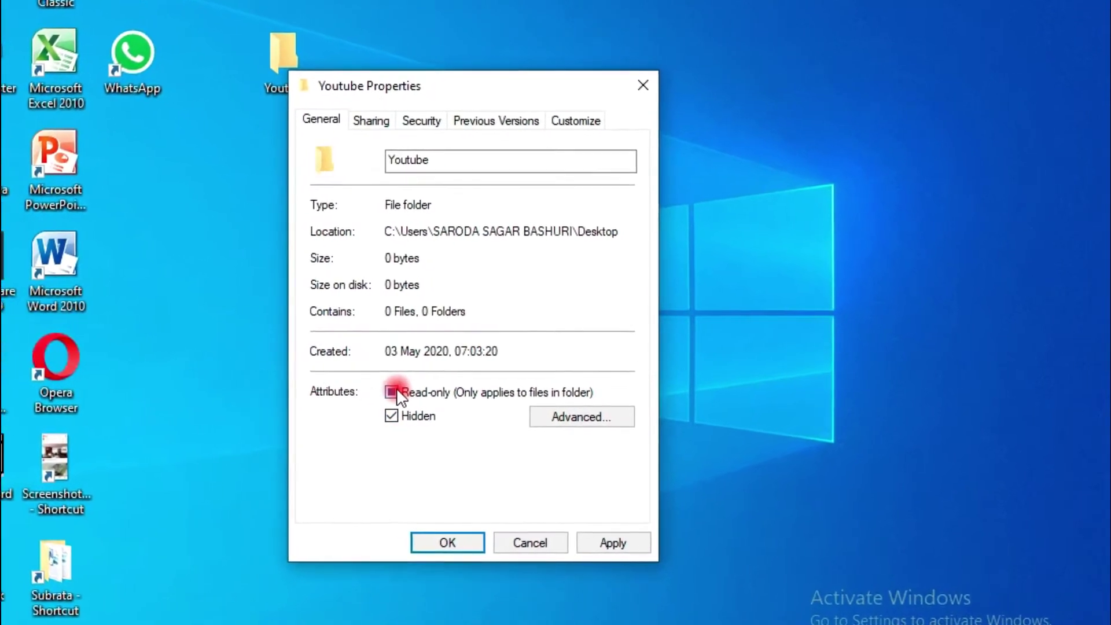
{"action": "left_click", "coordinate": [371, 394]}
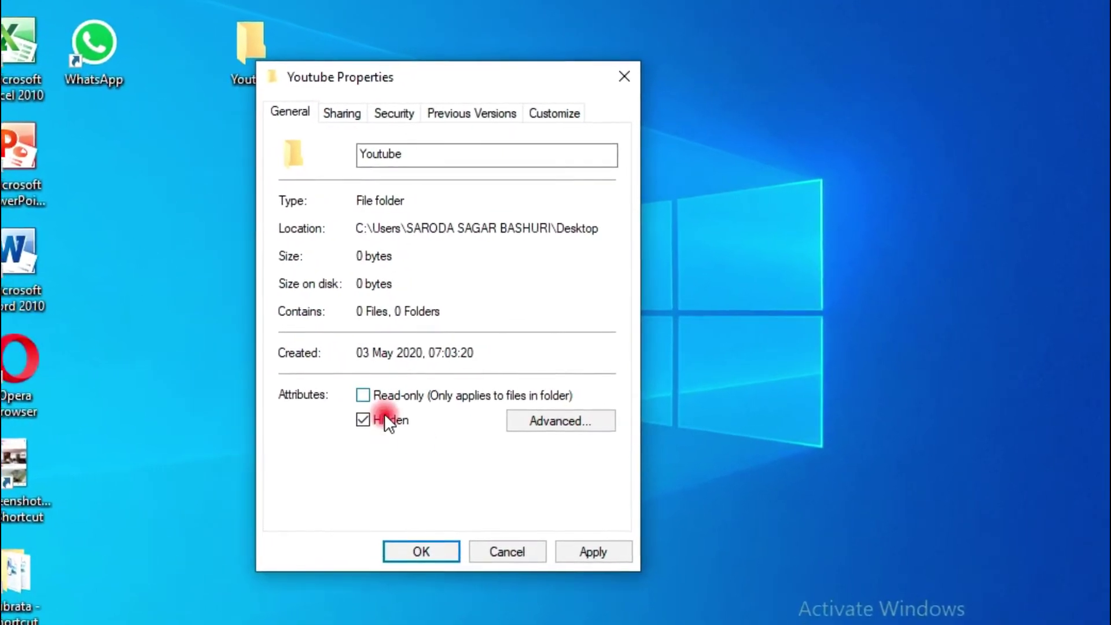
{"action": "left_click", "coordinate": [570, 565]}
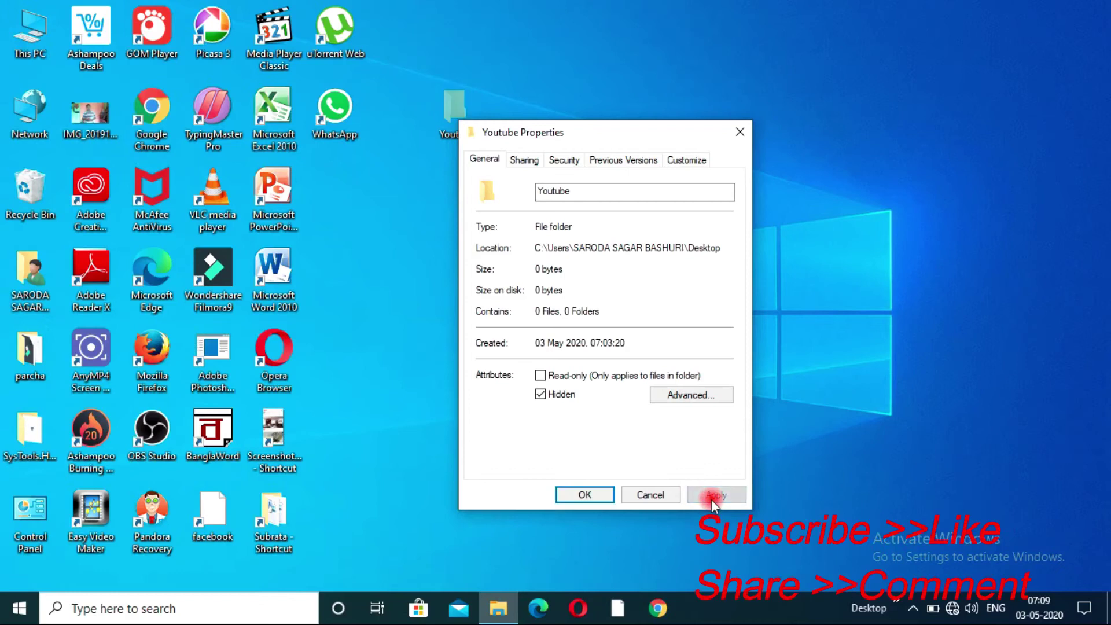
{"action": "left_click", "coordinate": [400, 558]}
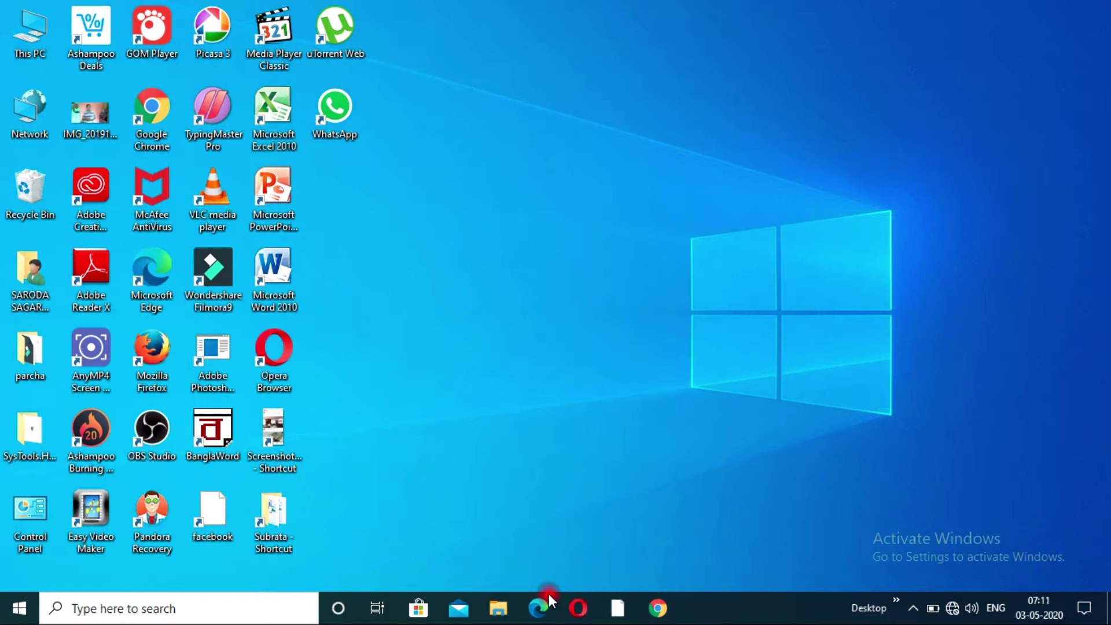
Step: Open File Explorer Options from the Control Panel and apply the setting "Show hidden files, folders, and drives"
{"action": "double_click", "coordinate": [30, 515]}
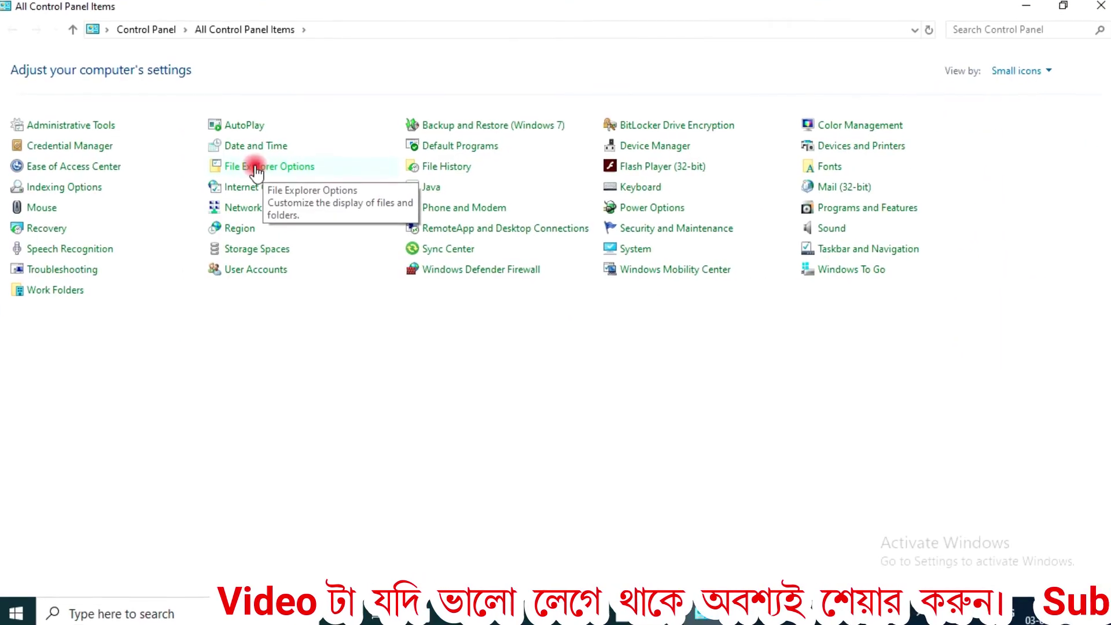
{"action": "left_click", "coordinate": [256, 168]}
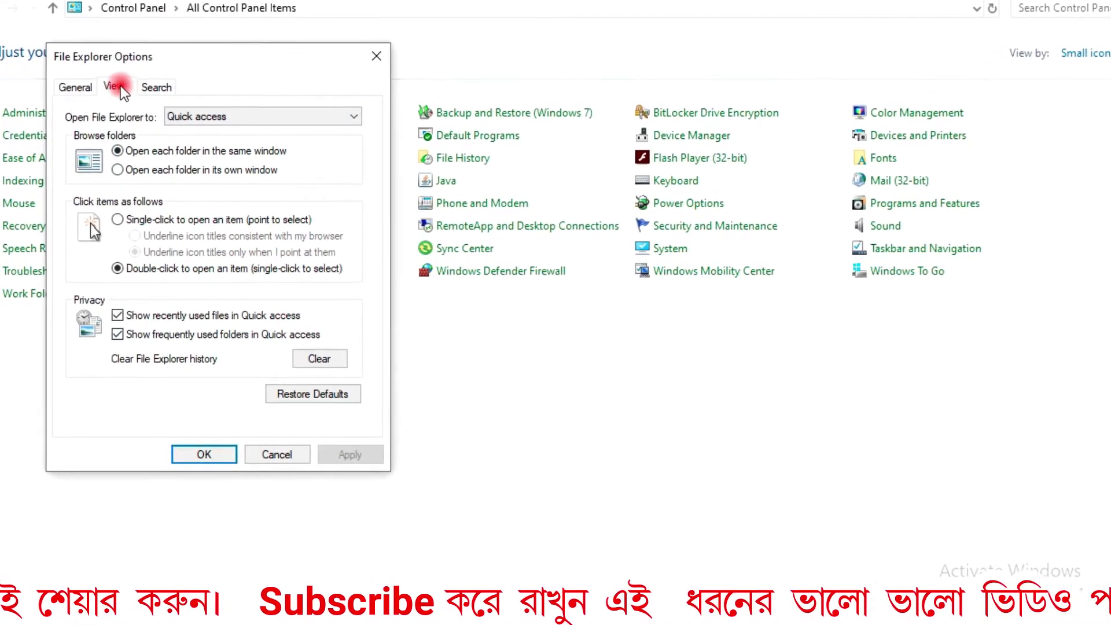
{"action": "left_click", "coordinate": [121, 87]}
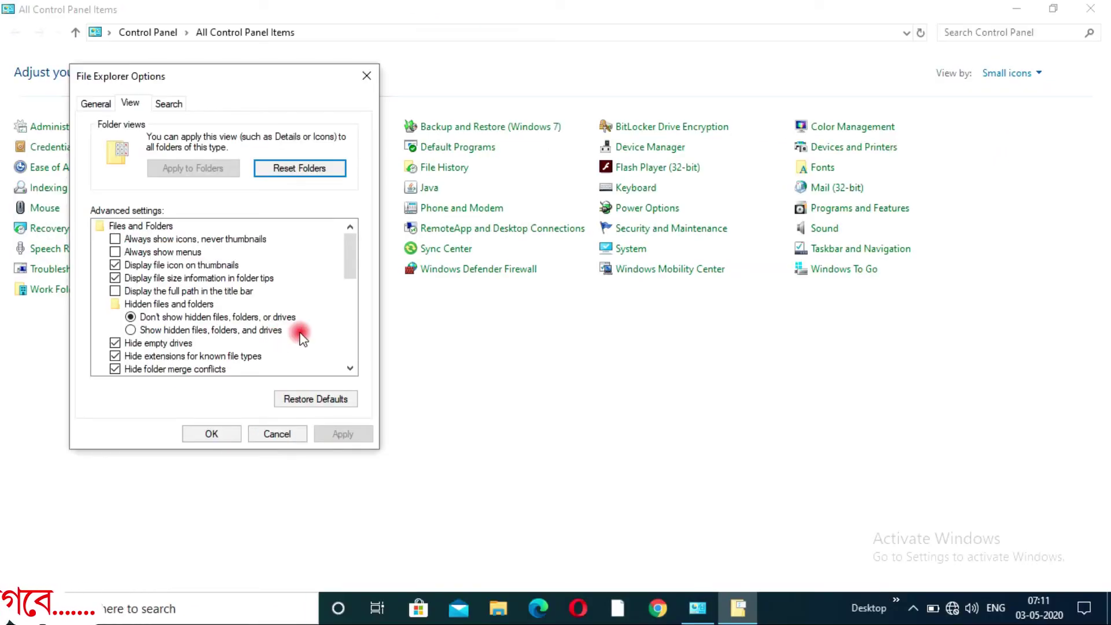
{"action": "left_click", "coordinate": [1020, 10]}
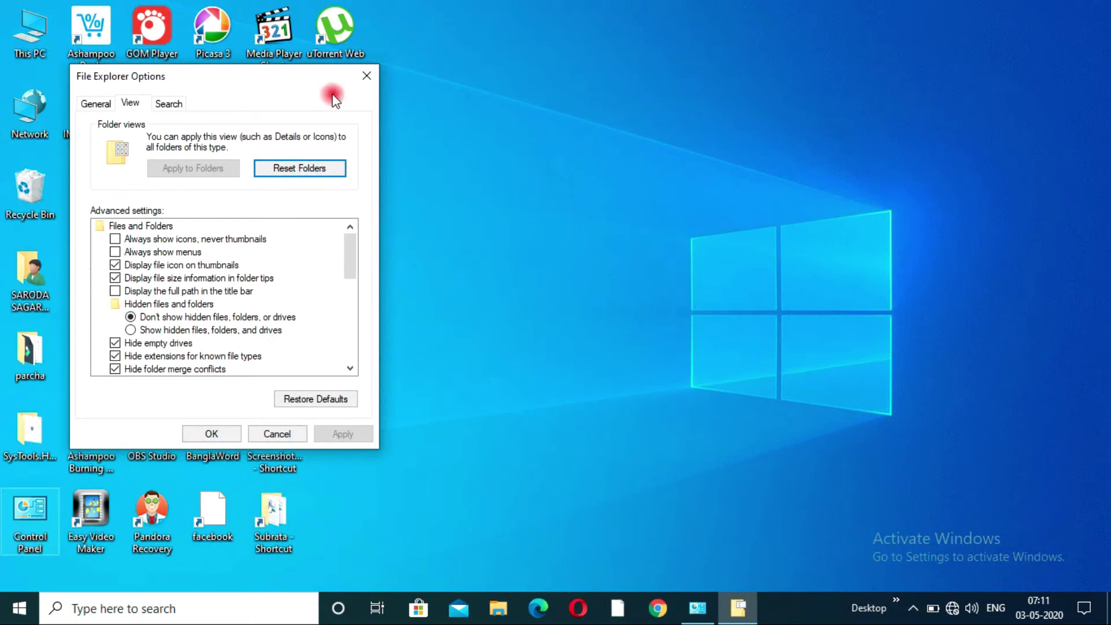
{"action": "left_click", "coordinate": [132, 330]}
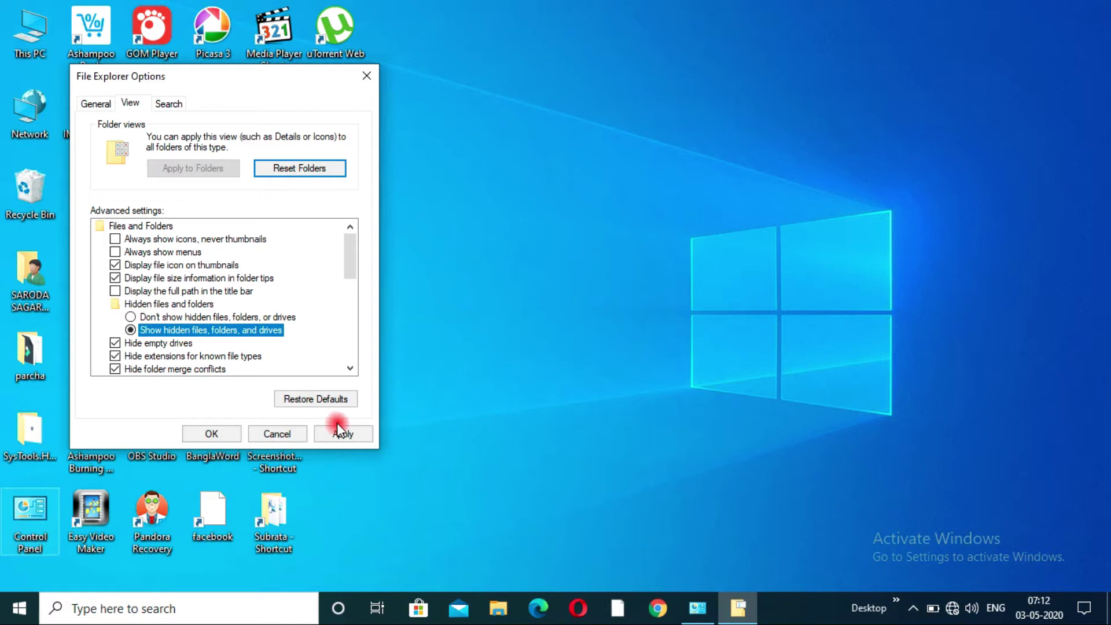
{"action": "left_click", "coordinate": [339, 432]}
{"action": "left_click", "coordinate": [207, 432]}
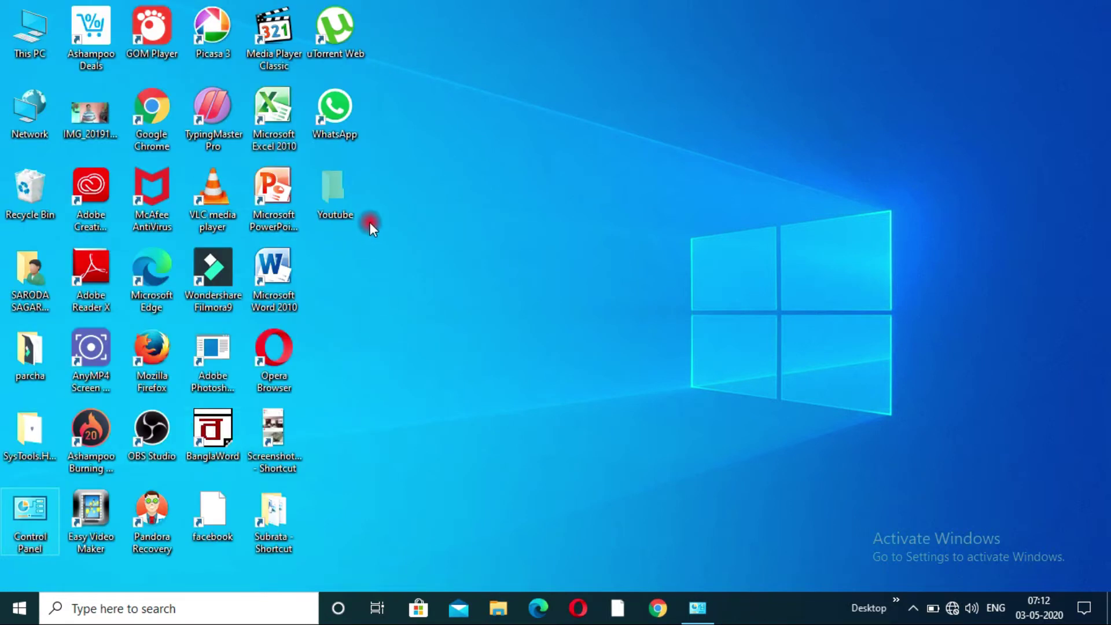
Step: Check the contents of the hidden Youtube folder on the desktop, close it, and clear its Hidden attribute
{"action": "double_click", "coordinate": [339, 195]}
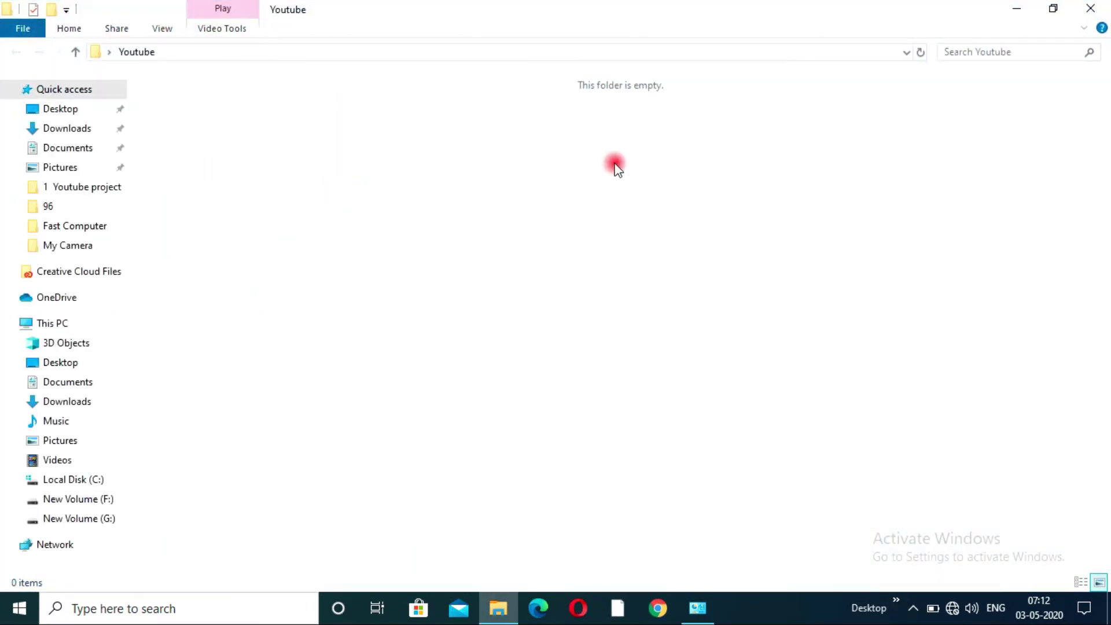
{"action": "left_click", "coordinate": [1091, 8]}
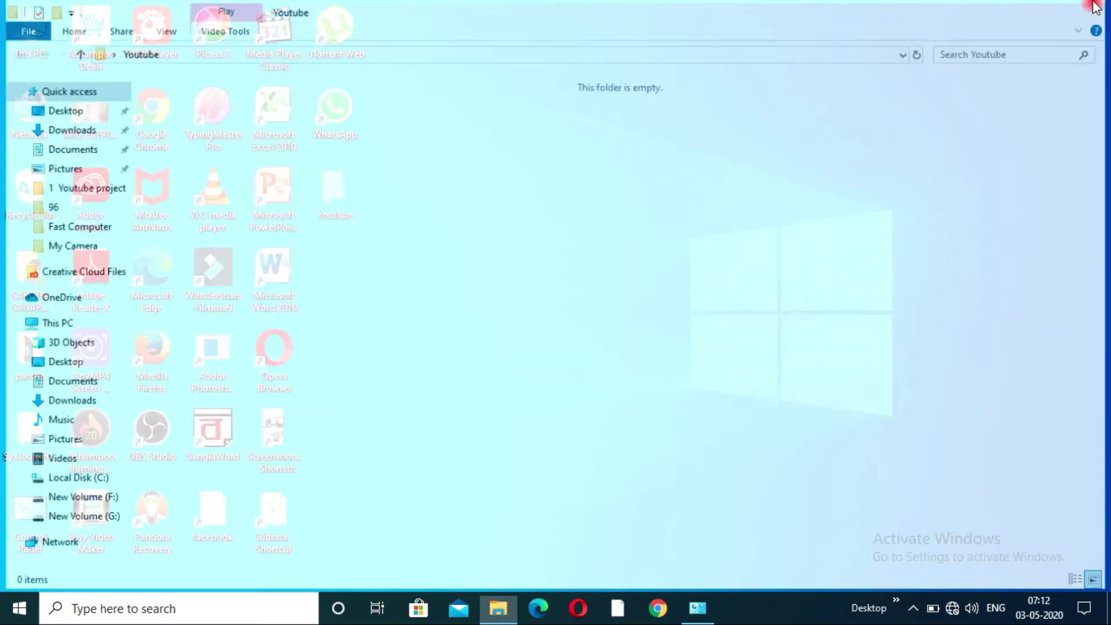
{"action": "right_click", "coordinate": [336, 195]}
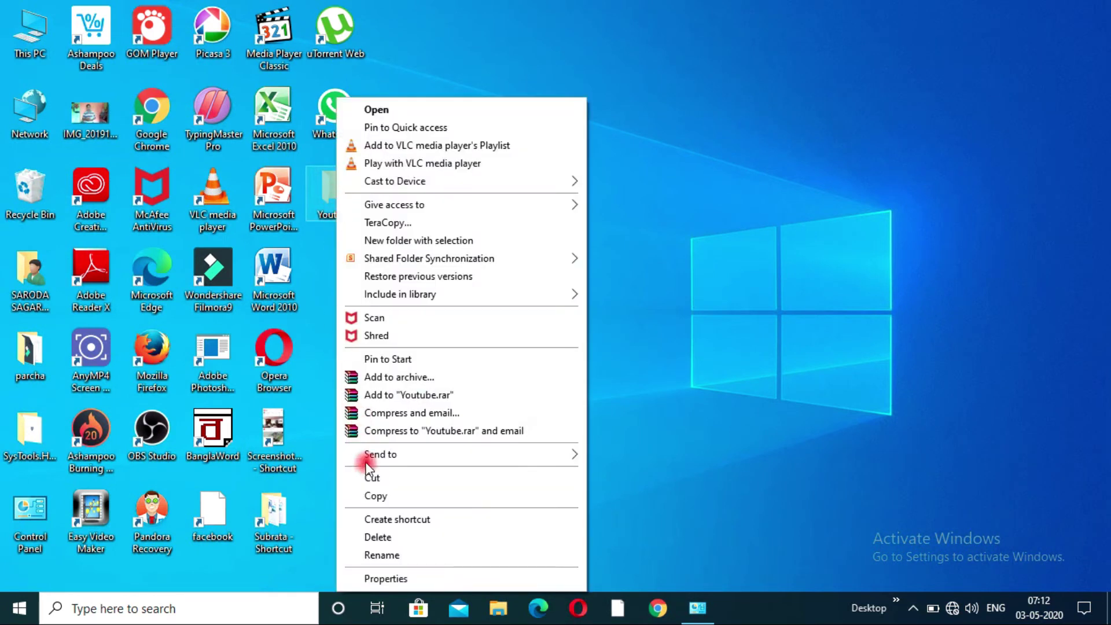
{"action": "left_click", "coordinate": [376, 578]}
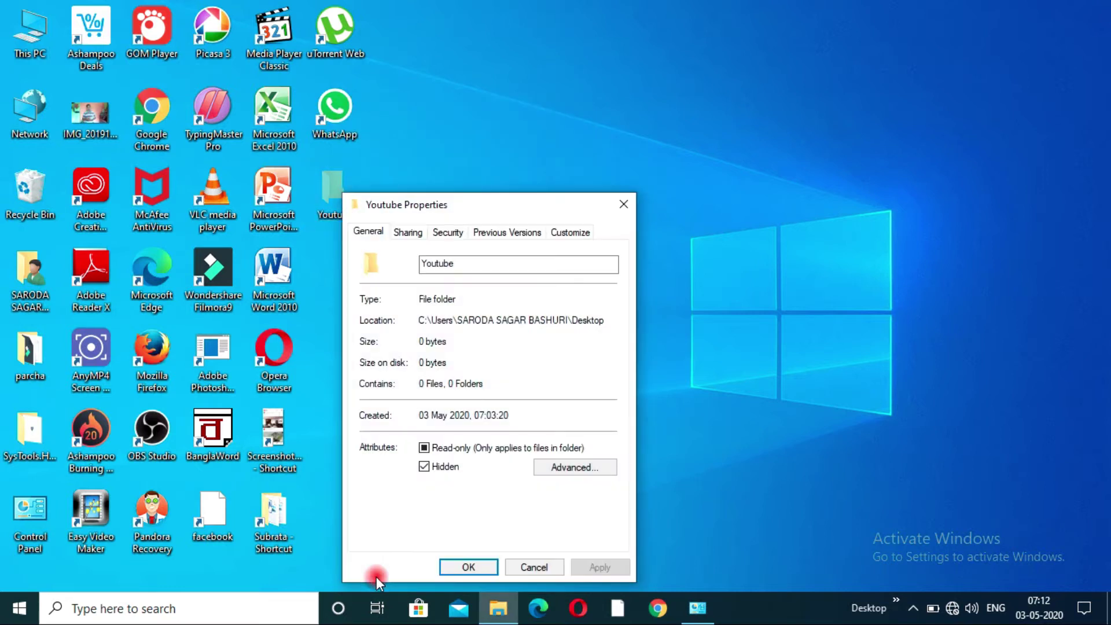
{"action": "left_click", "coordinate": [424, 467]}
{"action": "left_click", "coordinate": [599, 567]}
{"action": "left_click", "coordinate": [454, 568]}
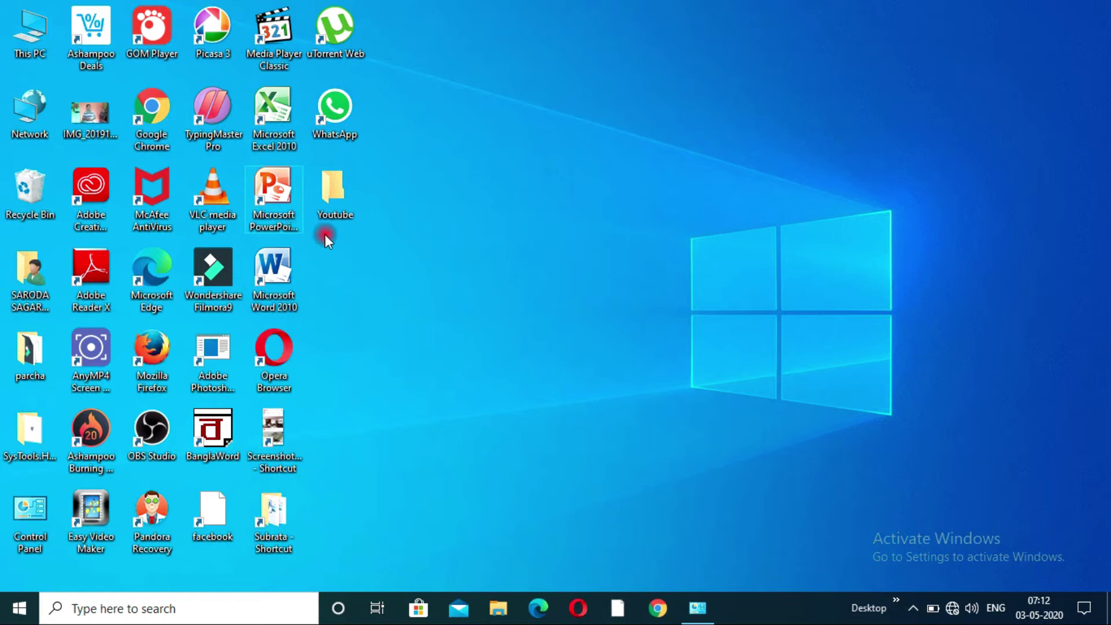
Step: Open the Youtube folder from the desktop and create a new subfolder with the default name
{"action": "double_click", "coordinate": [342, 192]}
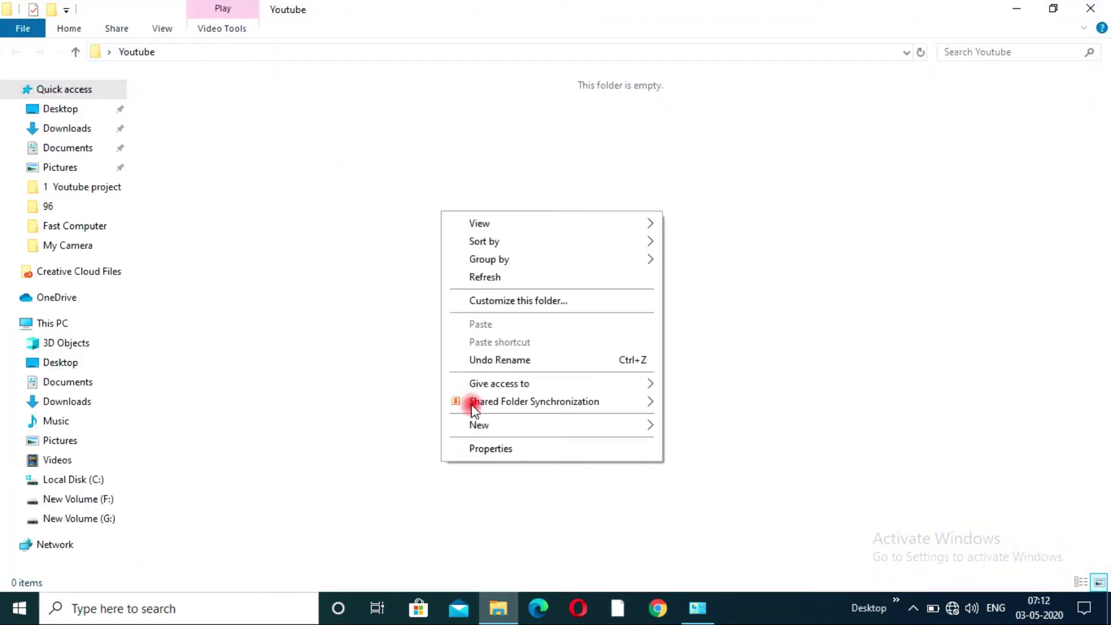
{"action": "left_click", "coordinate": [489, 429]}
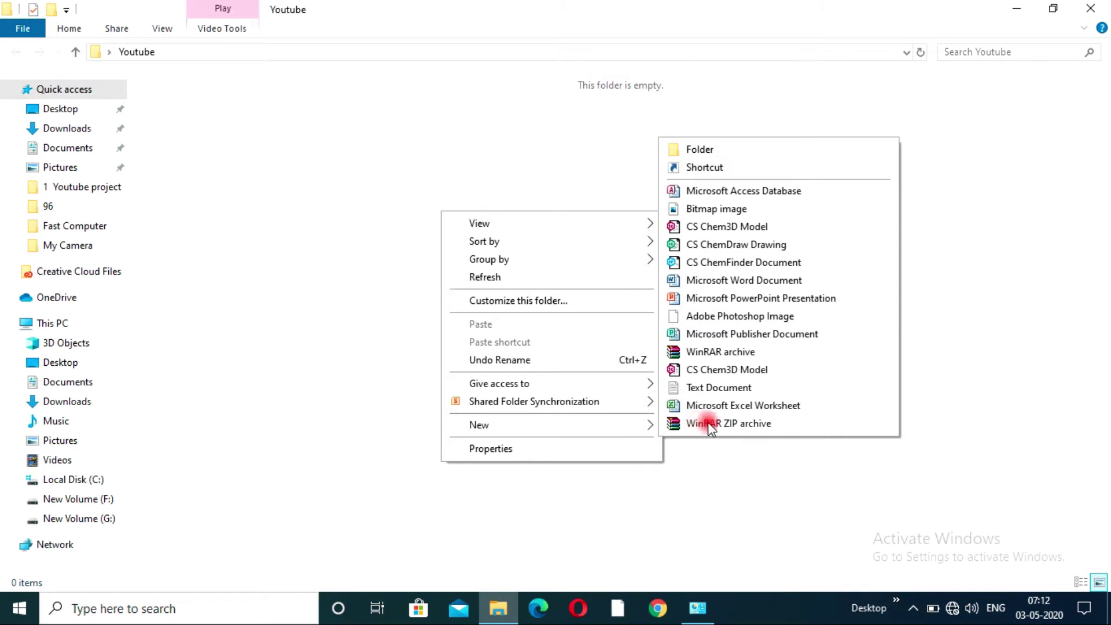
{"action": "left_click", "coordinate": [716, 149]}
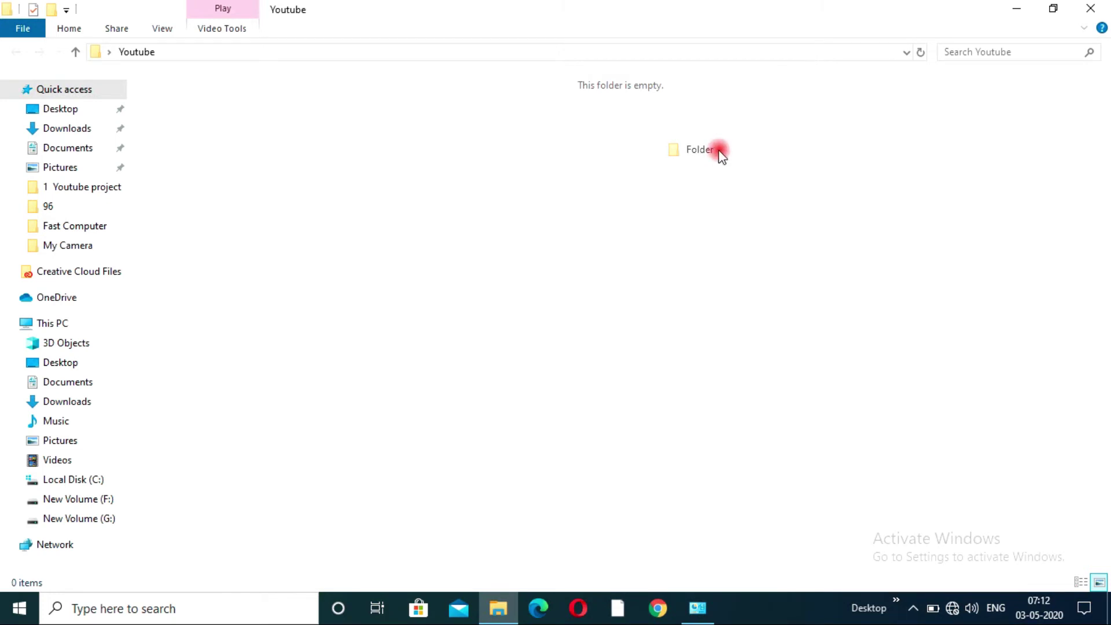
Step: In the new subfolder's properties, turn on the Hidden attribute, clear Read-only, and apply the changes
{"action": "right_click", "coordinate": [200, 122]}
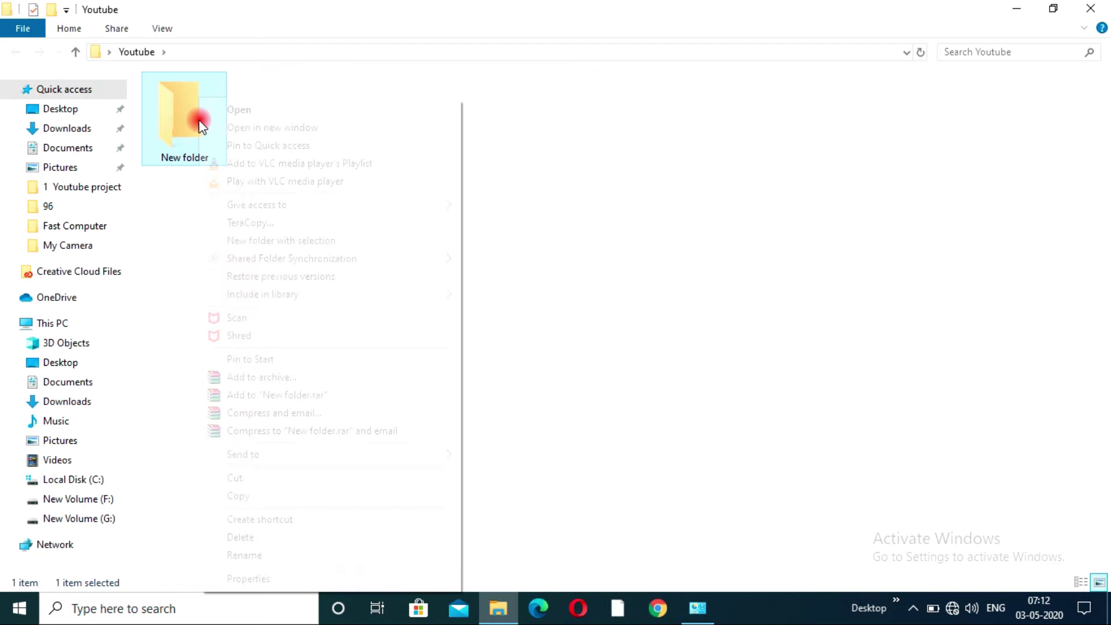
{"action": "left_click", "coordinate": [248, 578]}
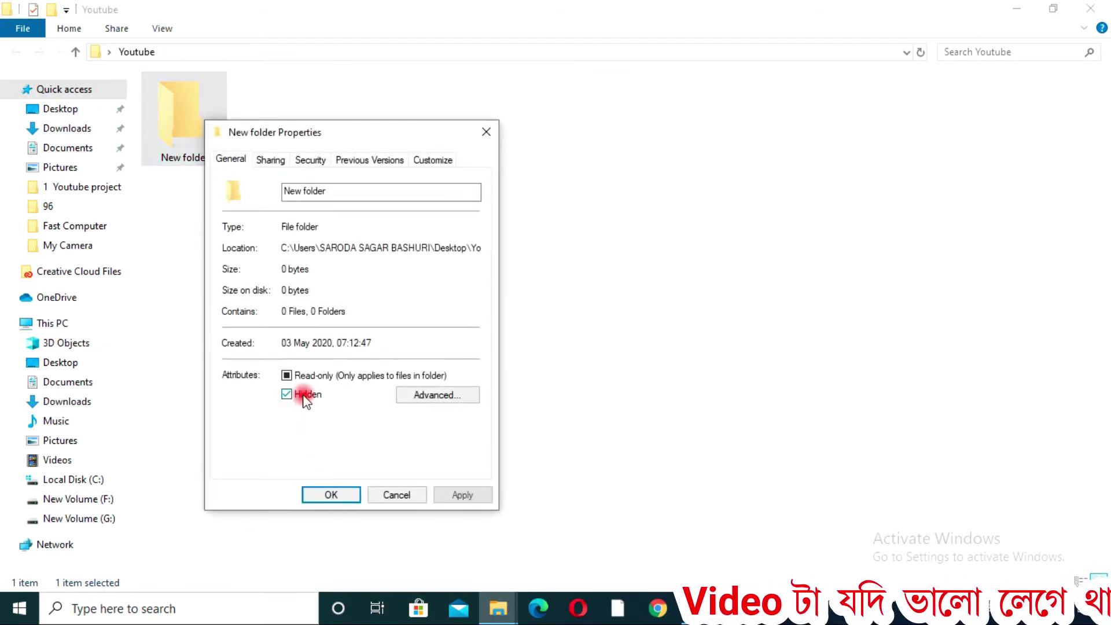
{"action": "left_click", "coordinate": [312, 376]}
{"action": "left_click", "coordinate": [458, 491]}
{"action": "left_click", "coordinate": [325, 494]}
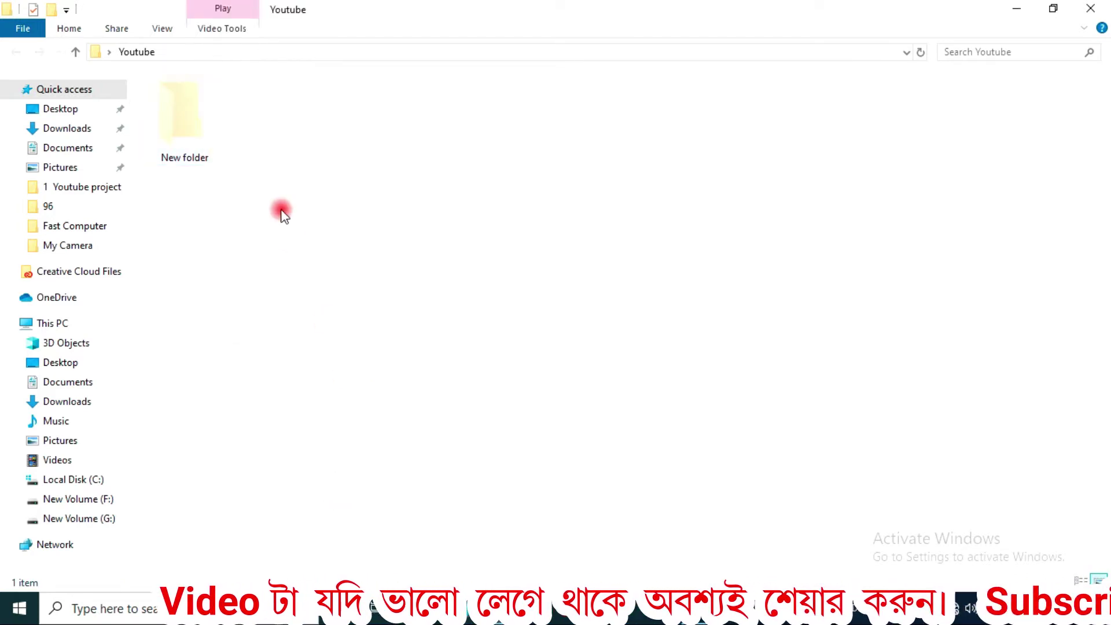
Step: Switch Hidden items off and back on in the Youtube folder's view settings, and close the folder window
{"action": "left_click", "coordinate": [162, 28]}
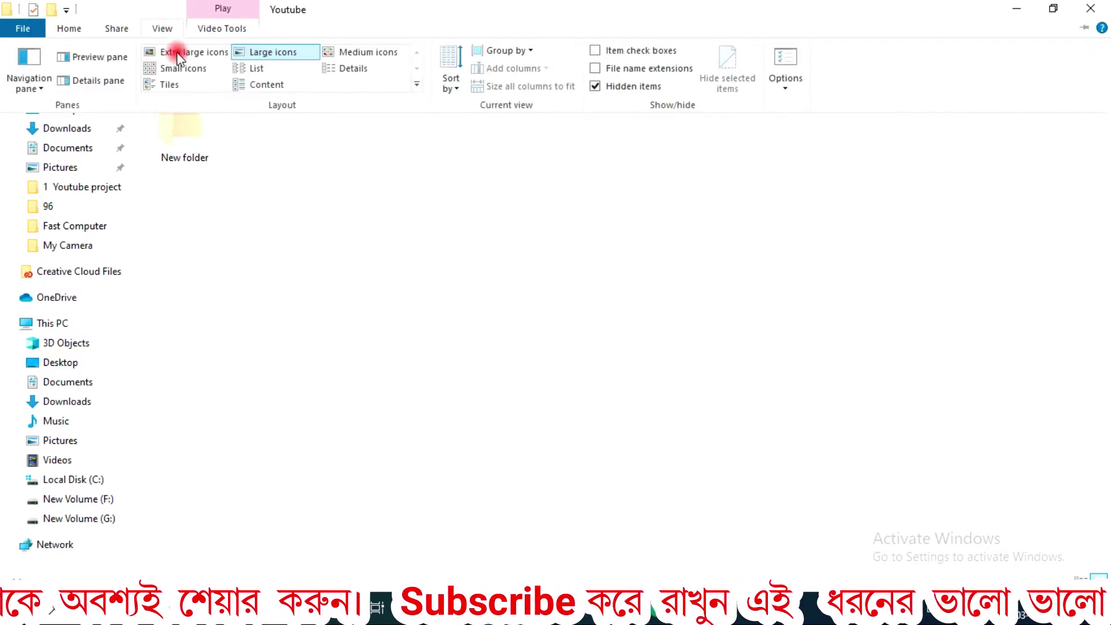
{"action": "left_click", "coordinate": [596, 87]}
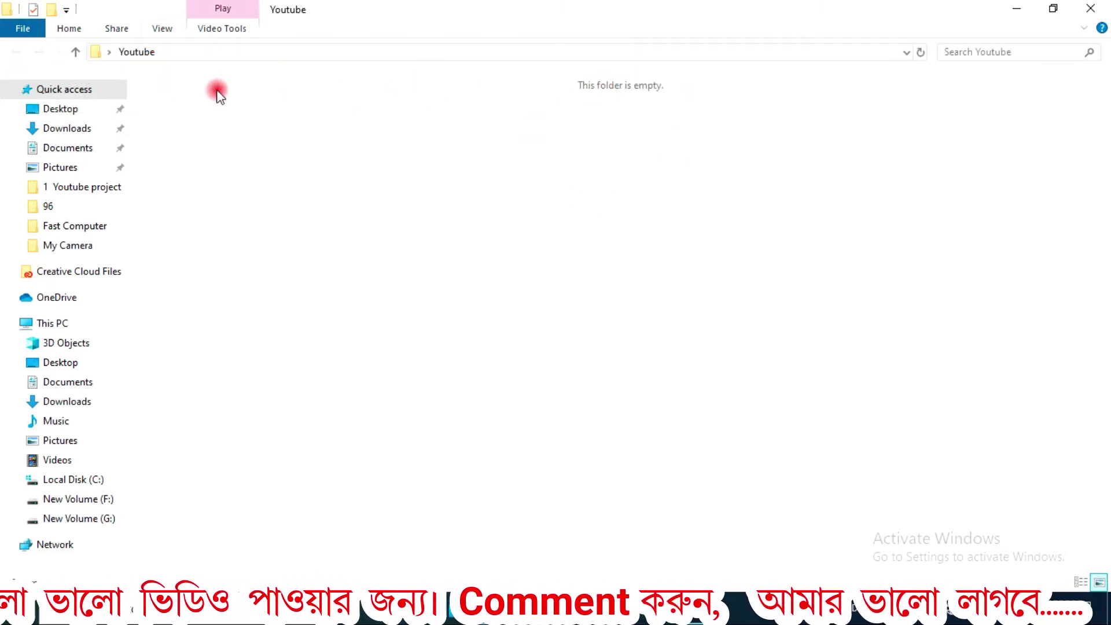
{"action": "left_click", "coordinate": [162, 28]}
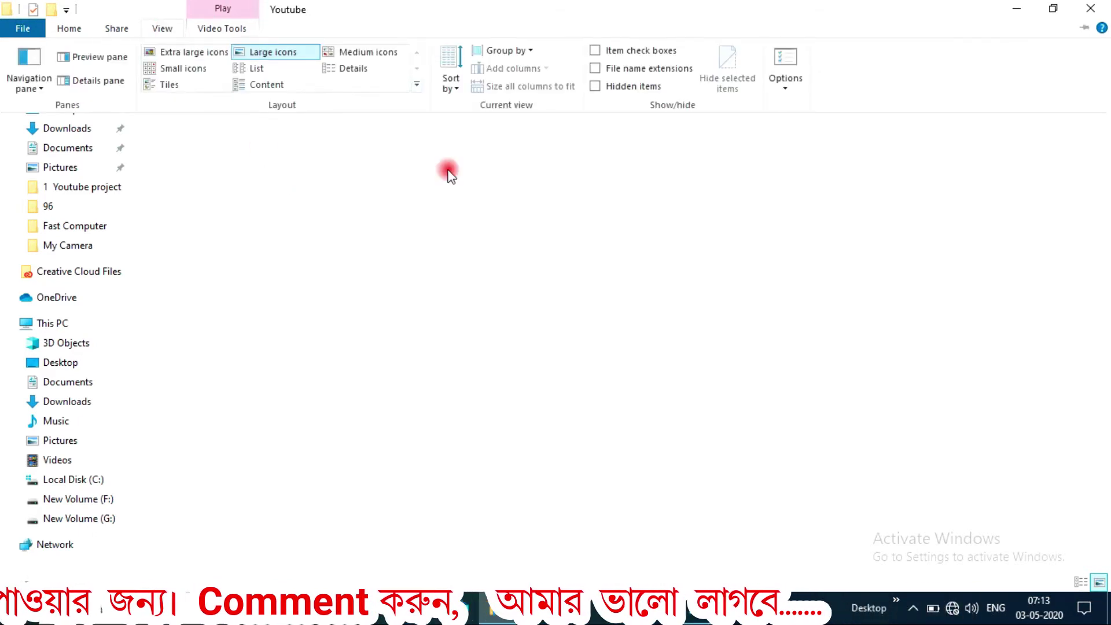
{"action": "left_click", "coordinate": [595, 87]}
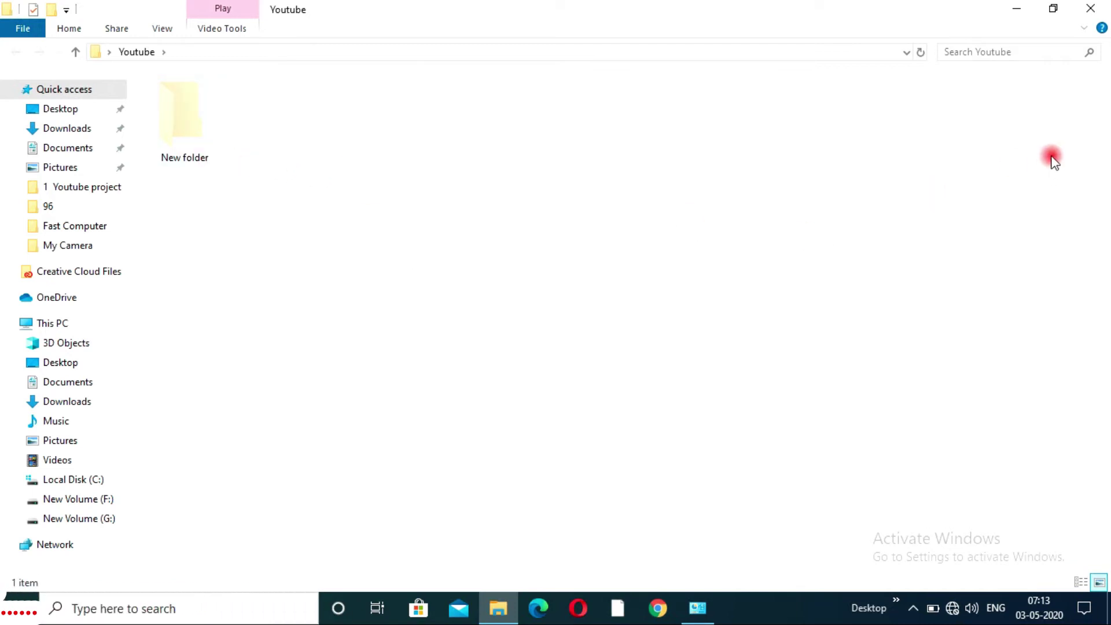
{"action": "left_click", "coordinate": [1095, 9]}
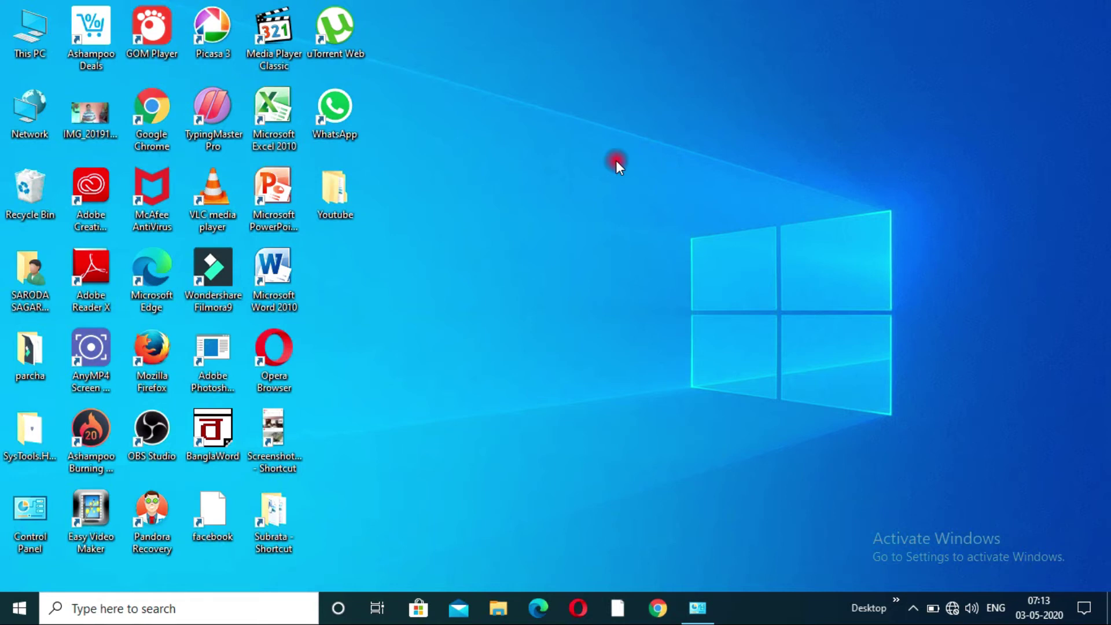
Step: Switch to YouTube in Chrome, subscribe to the PC COMPUTER channel, and set its notifications to All
{"action": "left_click", "coordinate": [955, 322]}
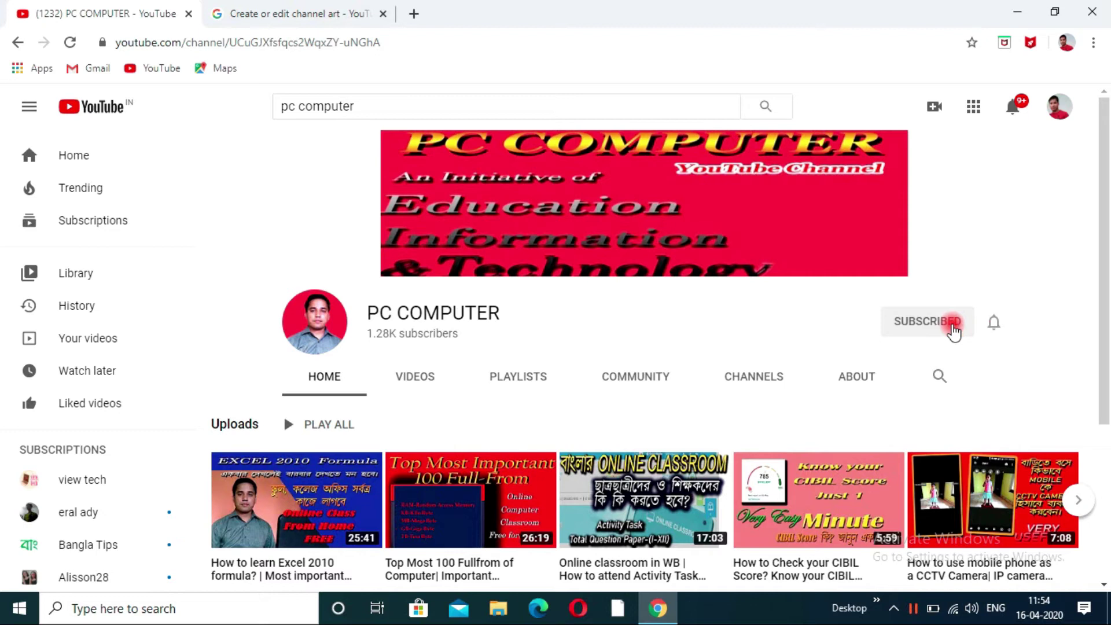
{"action": "left_click", "coordinate": [995, 323]}
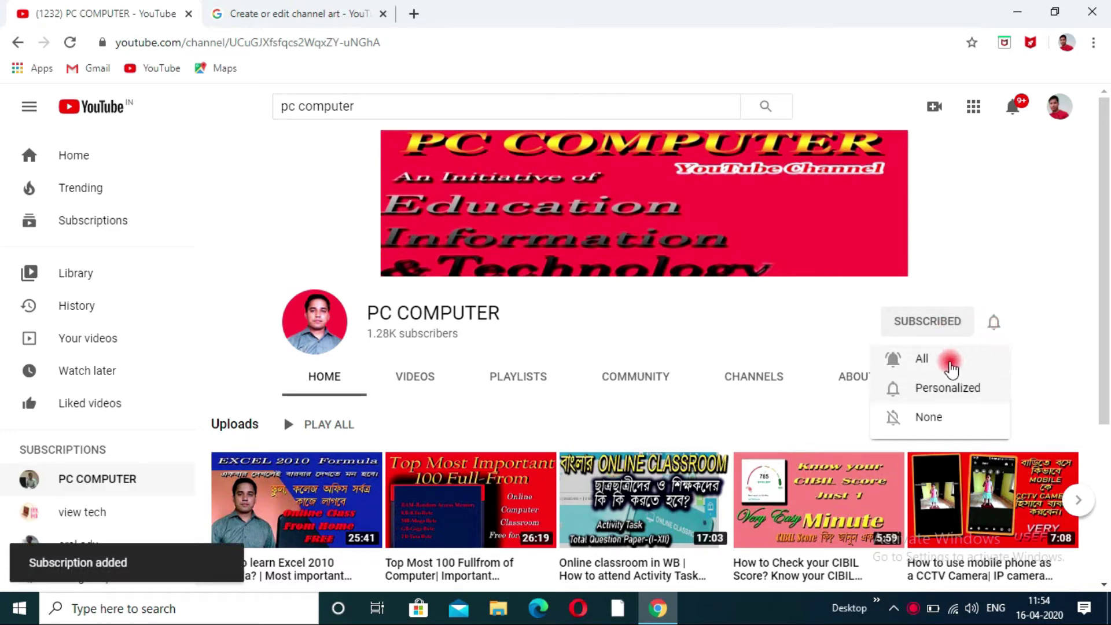
{"action": "left_click", "coordinate": [951, 360]}
{"action": "left_click", "coordinate": [958, 322]}
{"action": "left_click", "coordinate": [954, 328]}
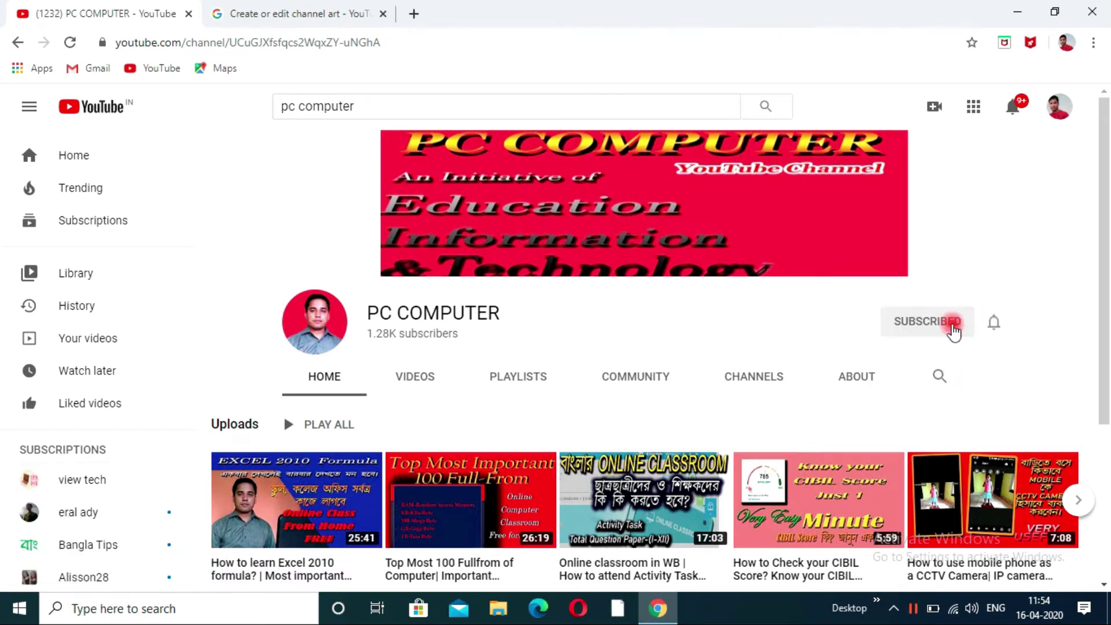
{"action": "left_click", "coordinate": [995, 322]}
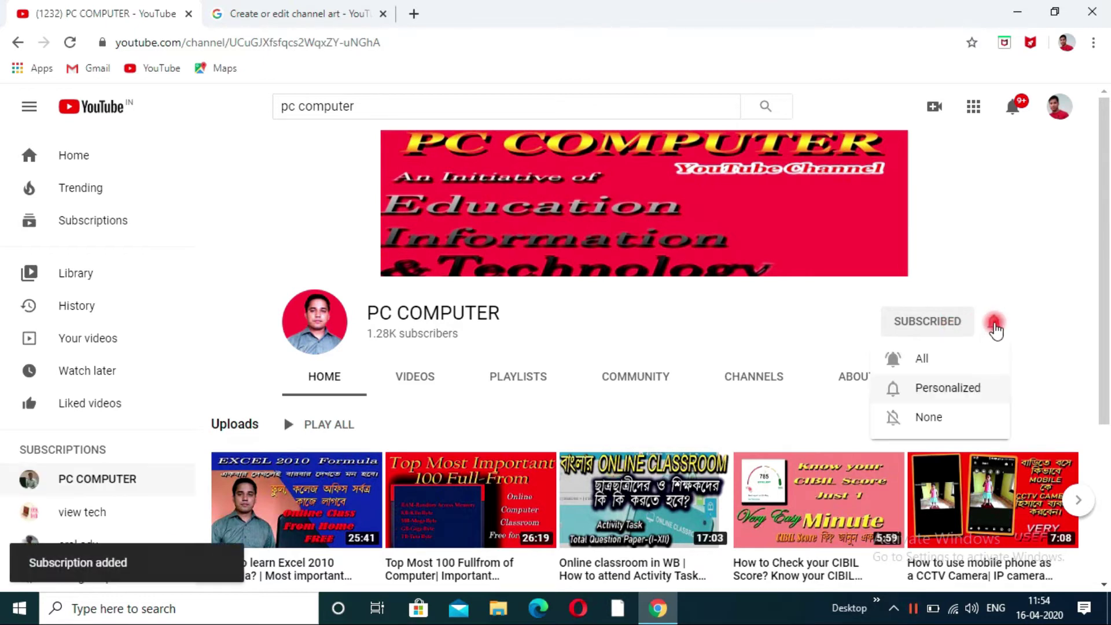
{"action": "left_click", "coordinate": [951, 362]}
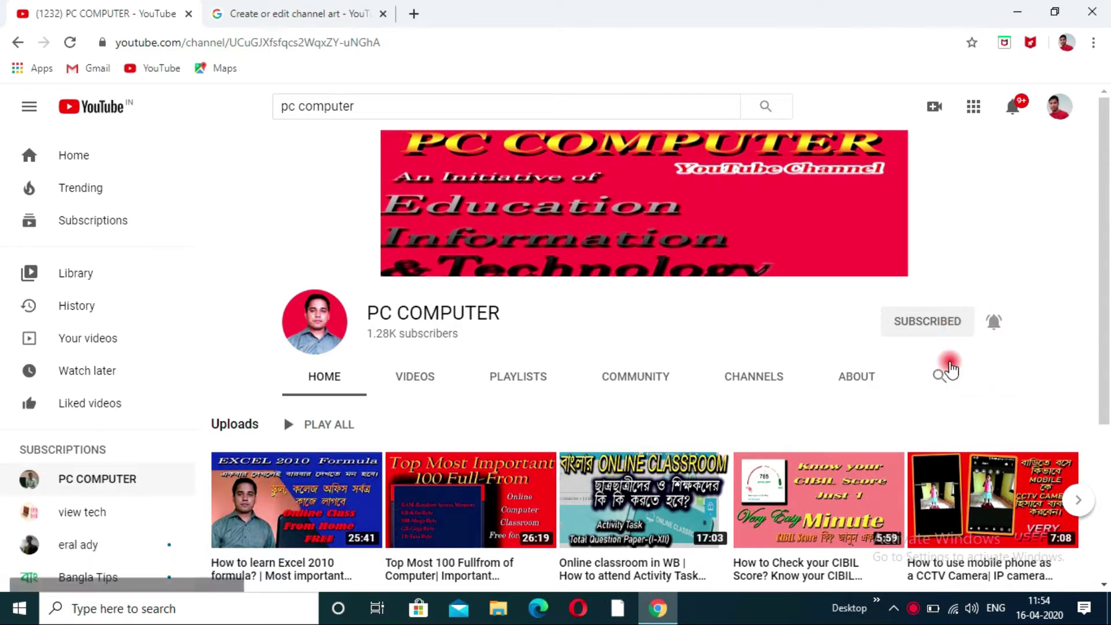